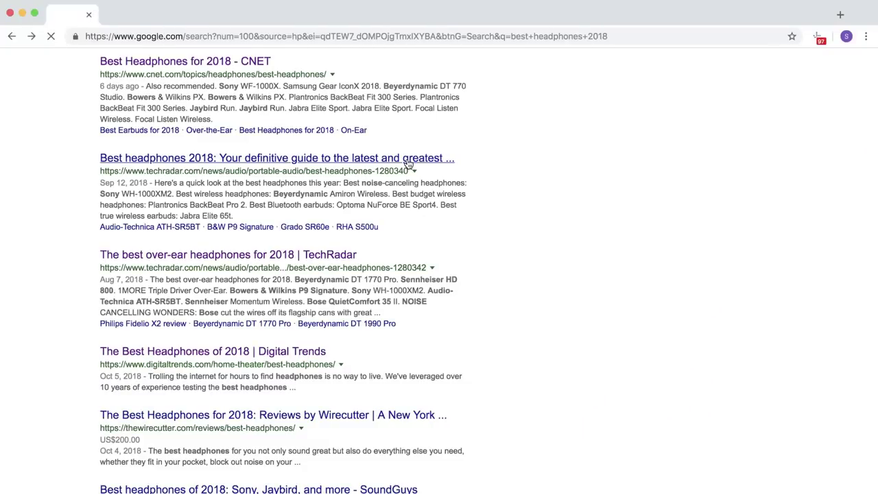
Step: Look up 'which headphones should i buy' and scroll down to its SERP overview table
click(407, 159)
scroll(407, 159, left, 5)
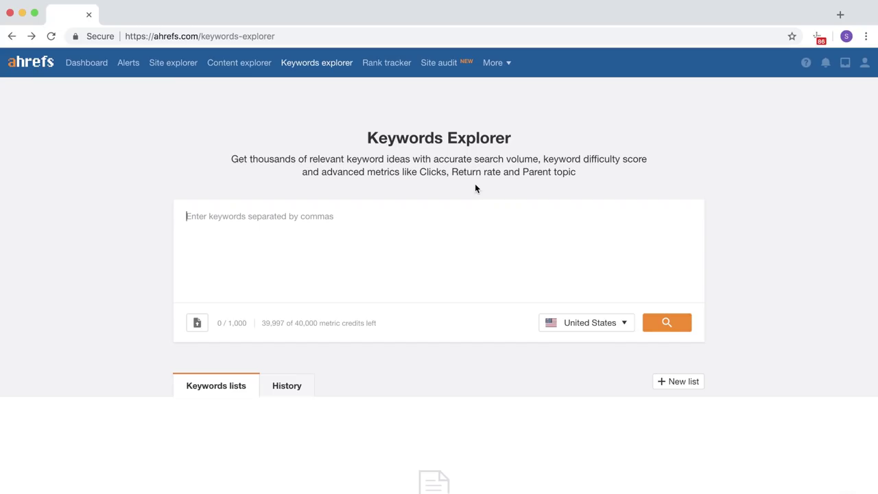
text(which headphones should I buy,)
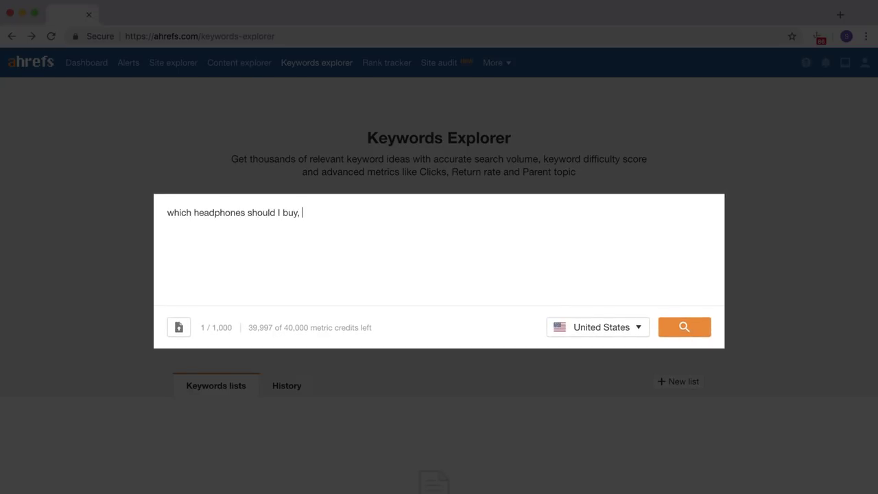
key(Return)
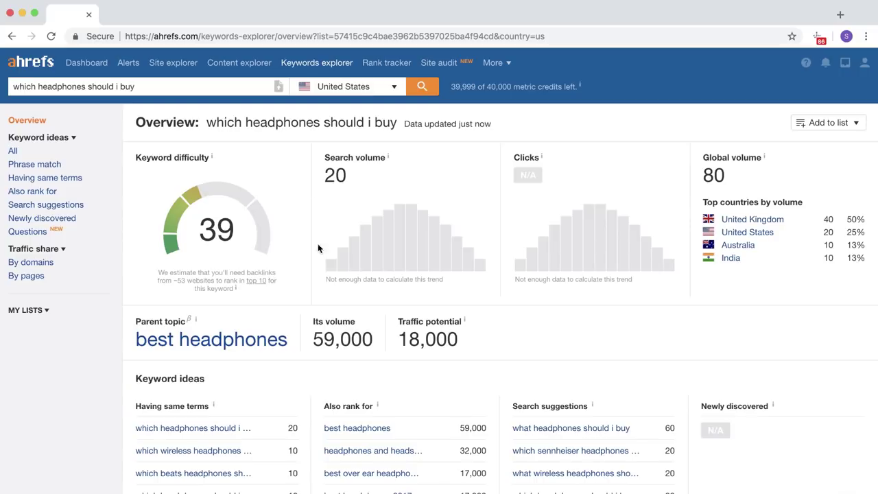
scroll(332, 277, down, 15)
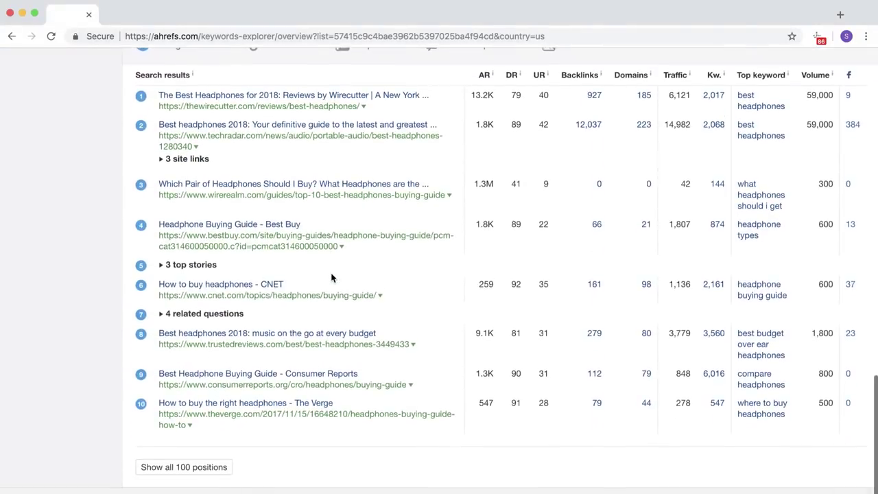
scroll(331, 277, down, 1)
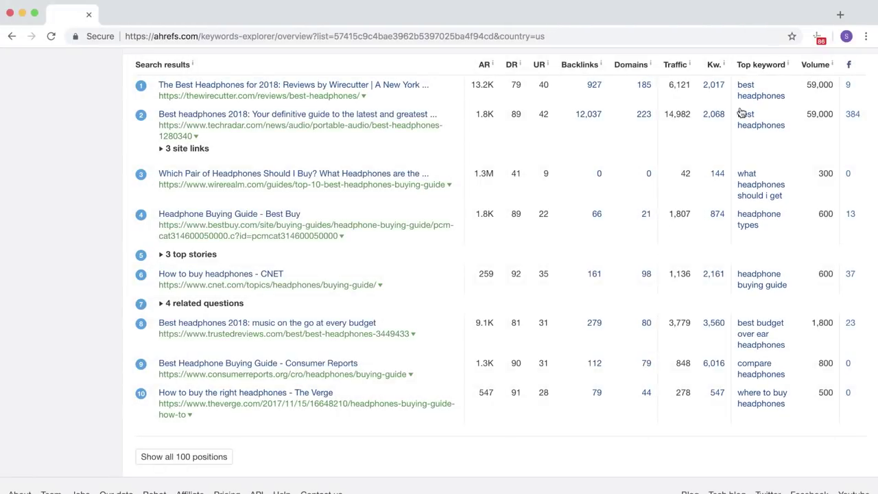
Step: Open the 'best headphones' overview, review its SERP overview, then switch to Phrase match ideas
click(746, 88)
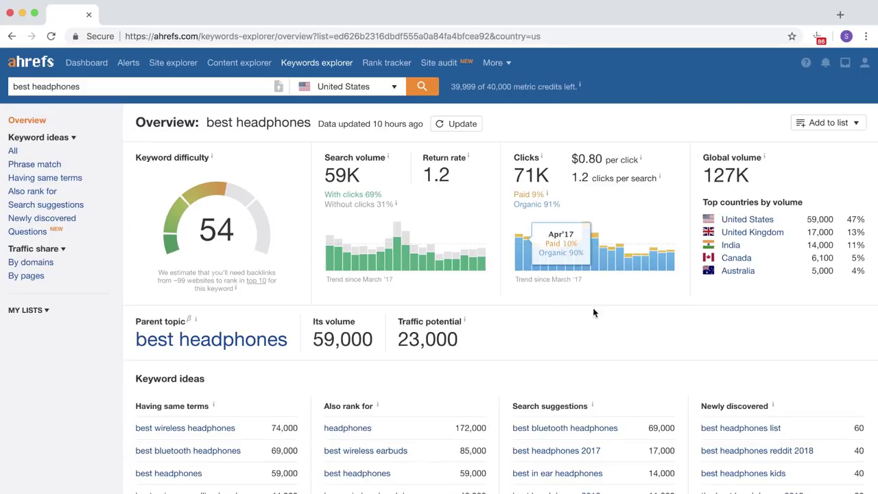
scroll(623, 327, down, 10)
scroll(624, 332, down, 6)
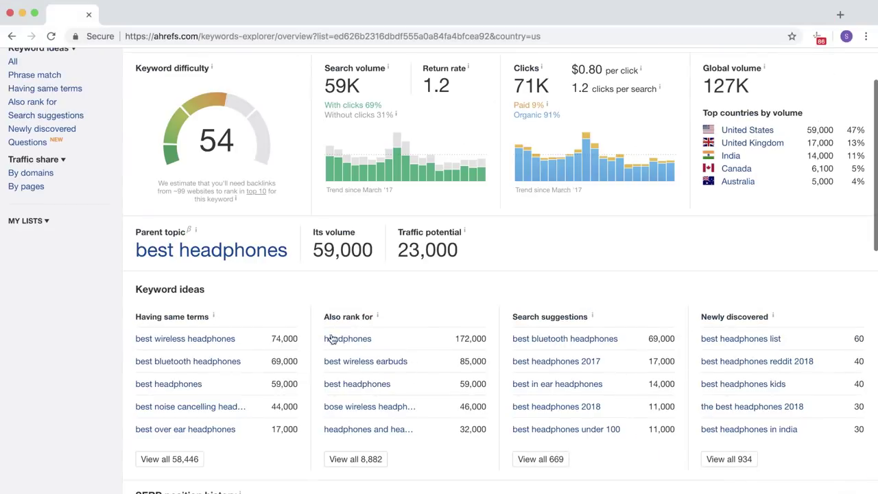
scroll(259, 308, up, 2)
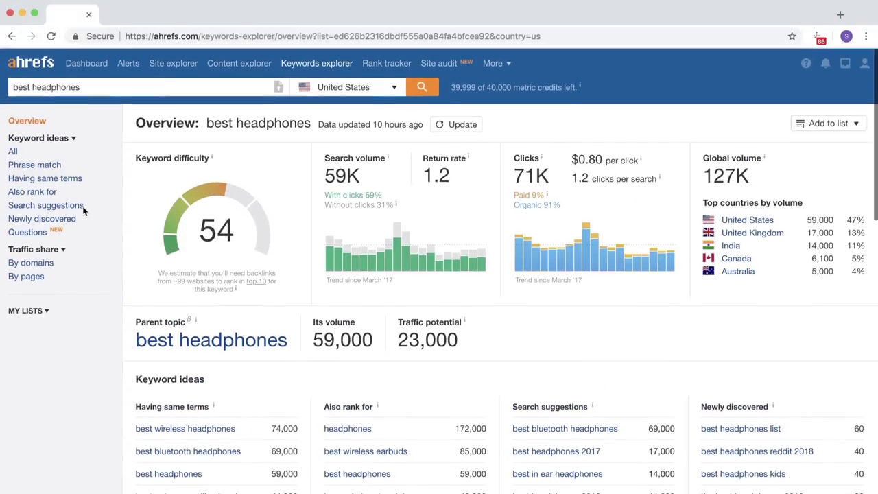
click(55, 168)
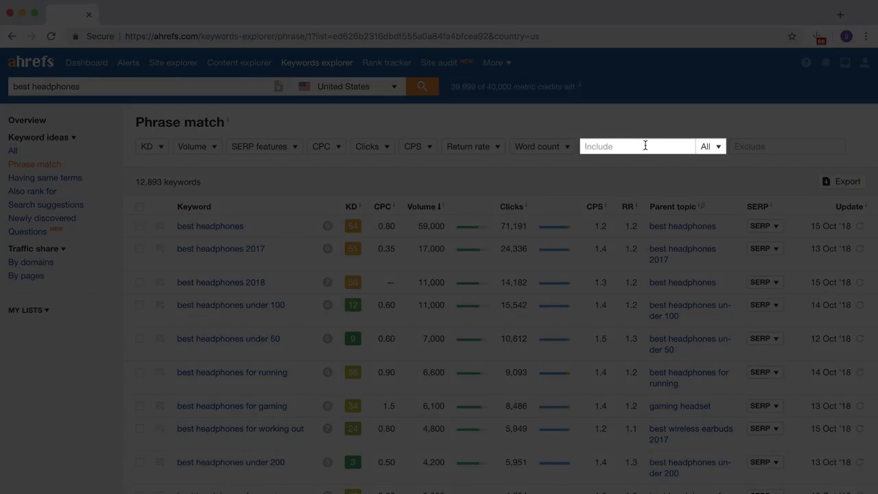
Step: Include keywords containing any of the, buy, for or 2018, leaving 7,628 phrase matches
text(the, buy, for, 2018)
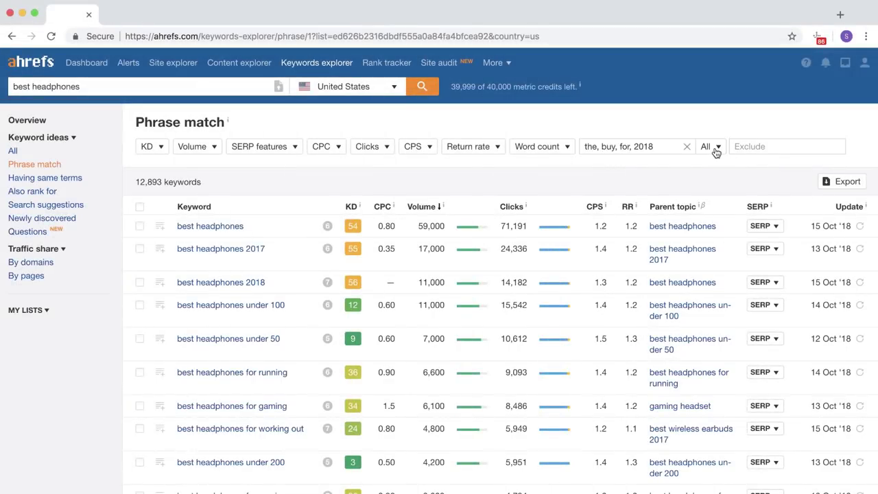
click(714, 152)
click(711, 182)
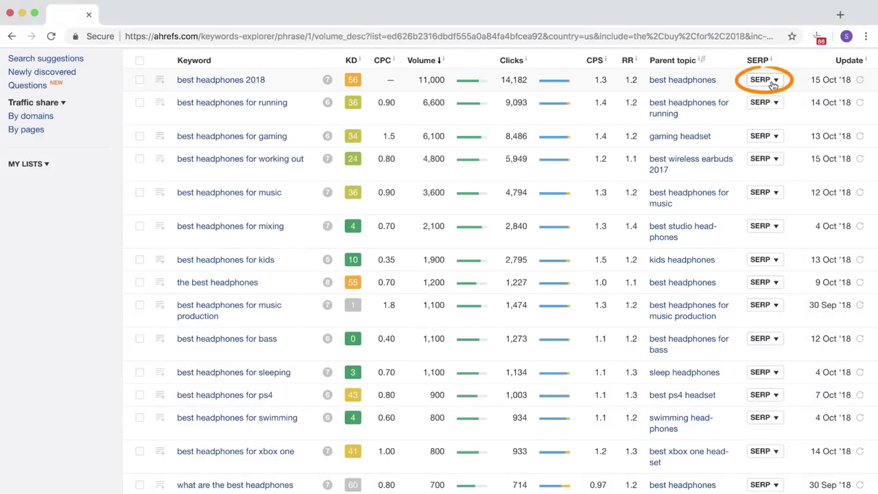
Step: Expand and review the search results for 'best headphones 2018', then collapse them
click(773, 83)
scroll(736, 208, down, 4)
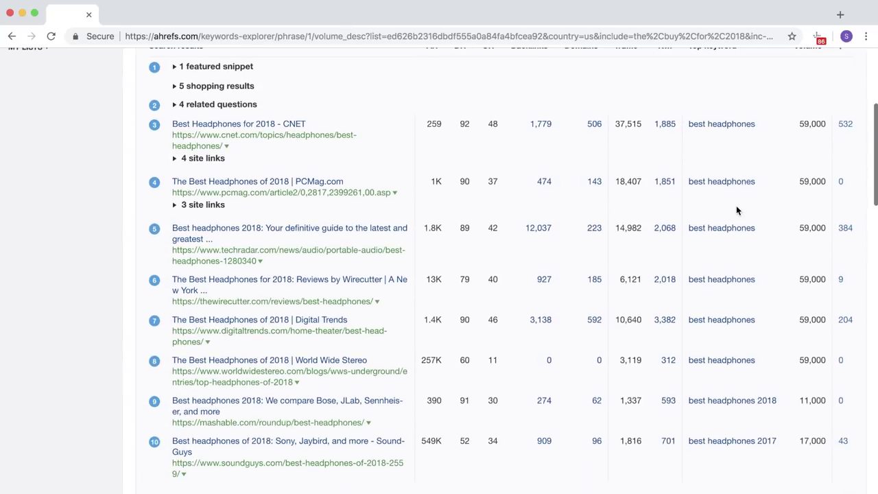
scroll(737, 210, down, 1)
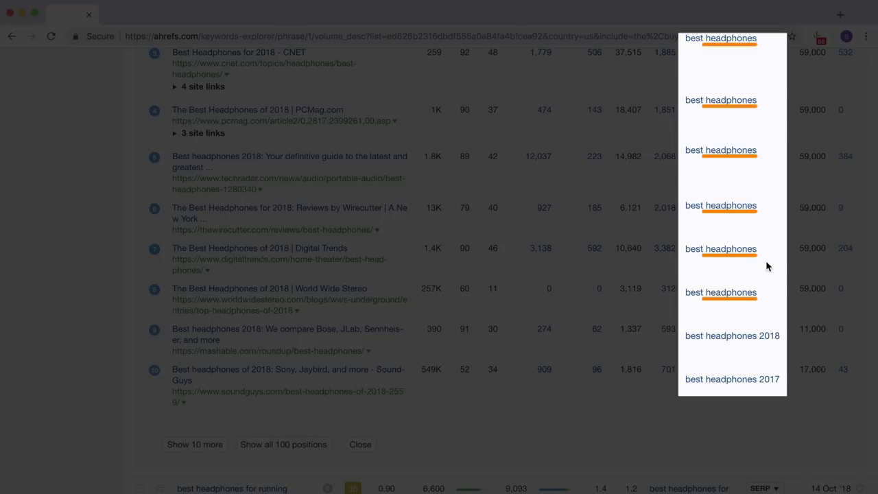
scroll(837, 278, up, 4)
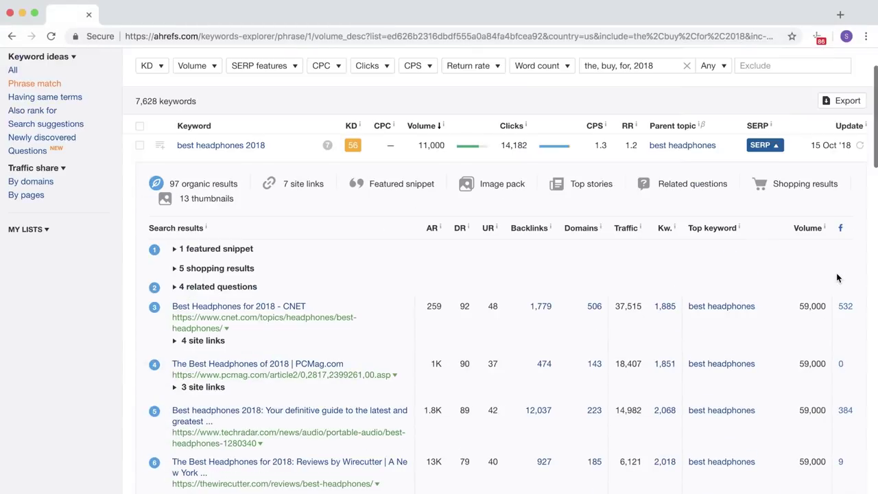
click(767, 145)
Step: Review the 'best headphones for running' results, then show results for 'the best headphones'
click(765, 168)
scroll(783, 265, down, 3)
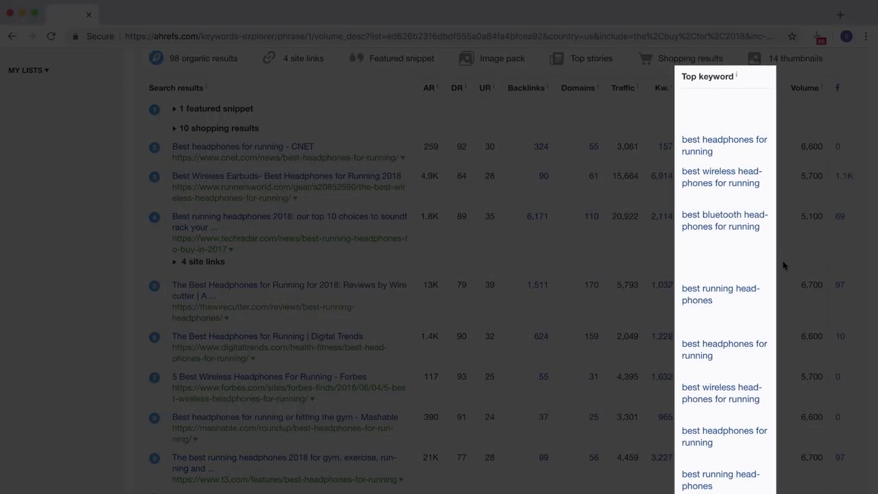
scroll(783, 261, up, 4)
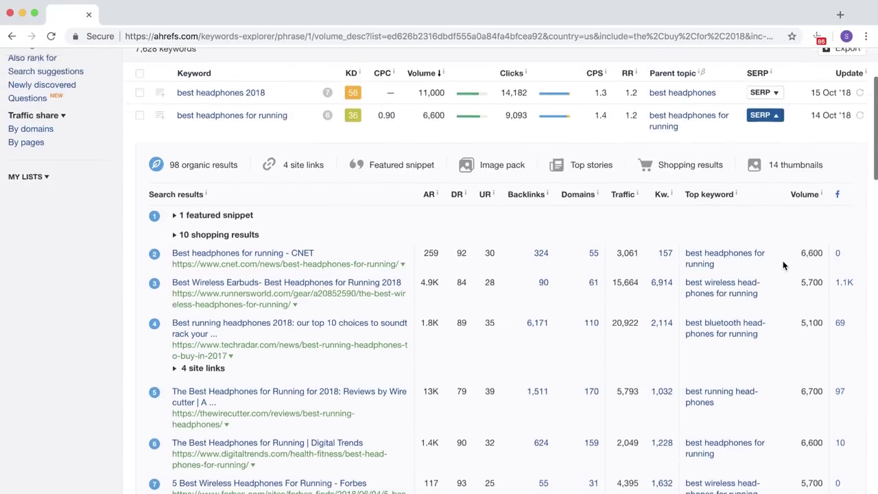
click(765, 144)
scroll(764, 271, down, 5)
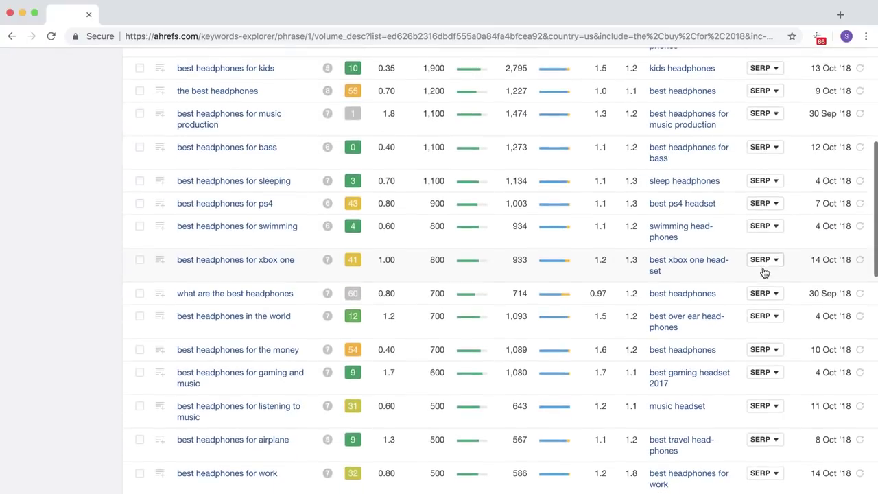
click(760, 92)
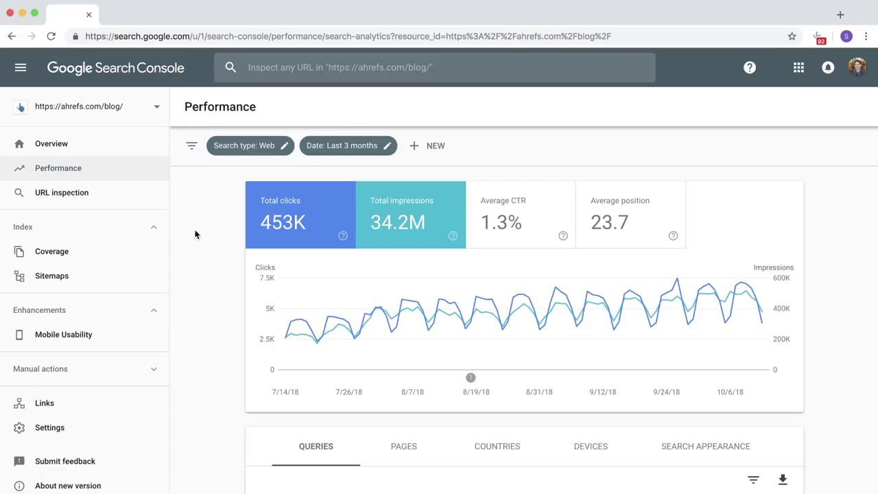
Step: Add average CTR to the chart and filter queries to position smaller than 6
click(532, 230)
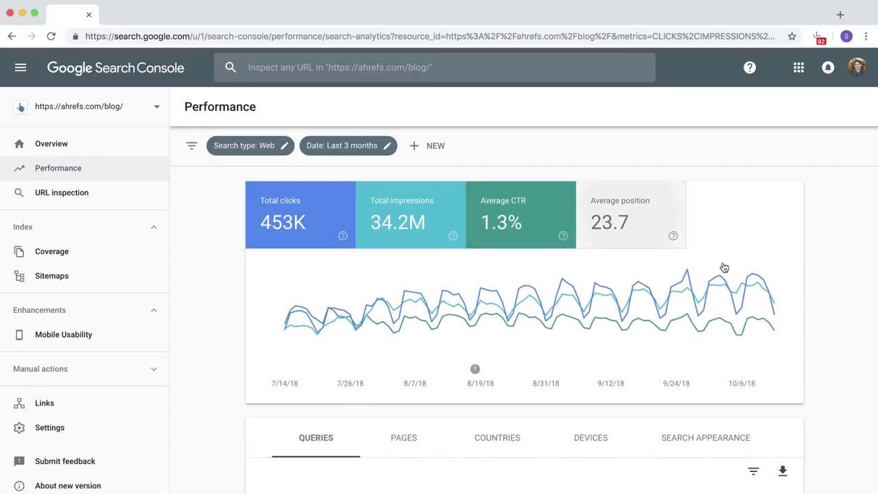
scroll(840, 367, down, 4)
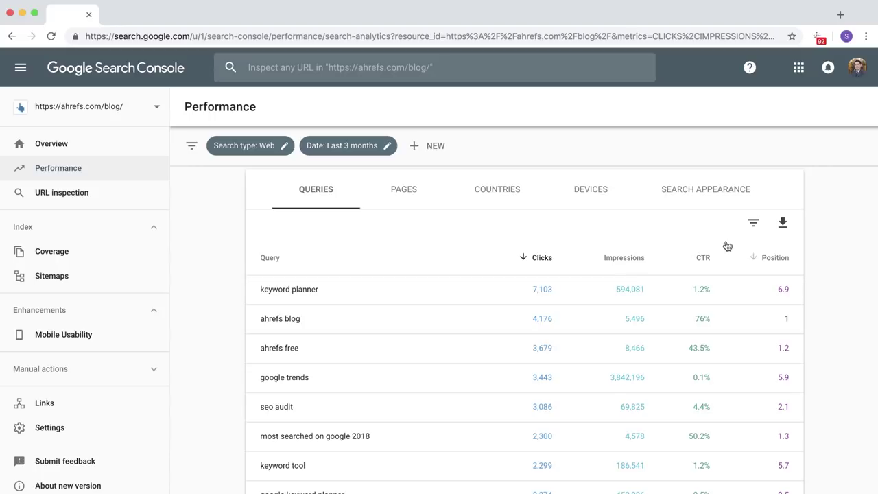
click(752, 223)
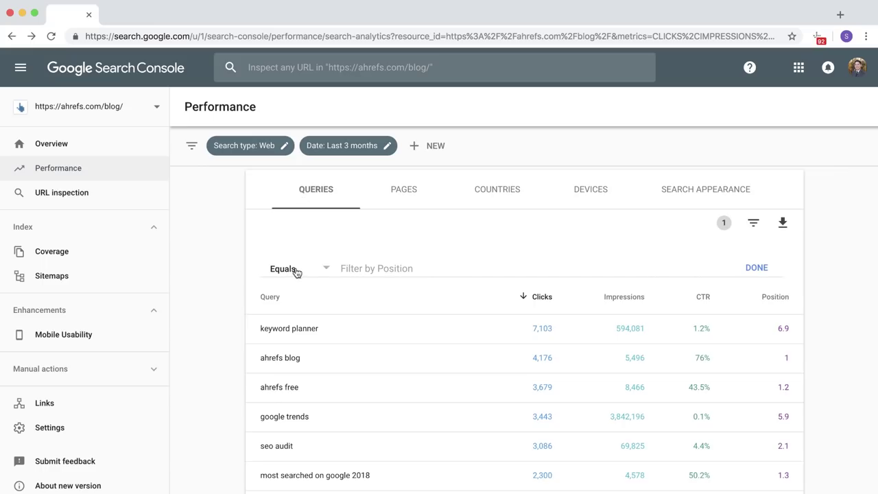
click(296, 270)
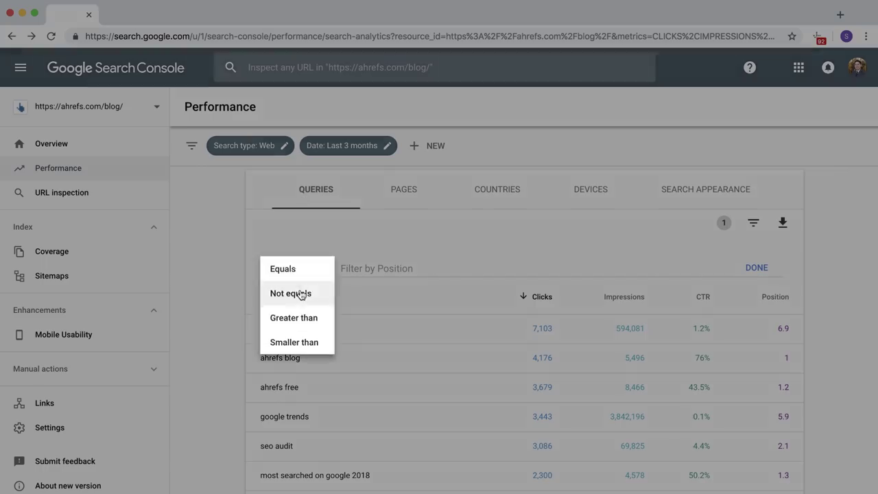
click(300, 343)
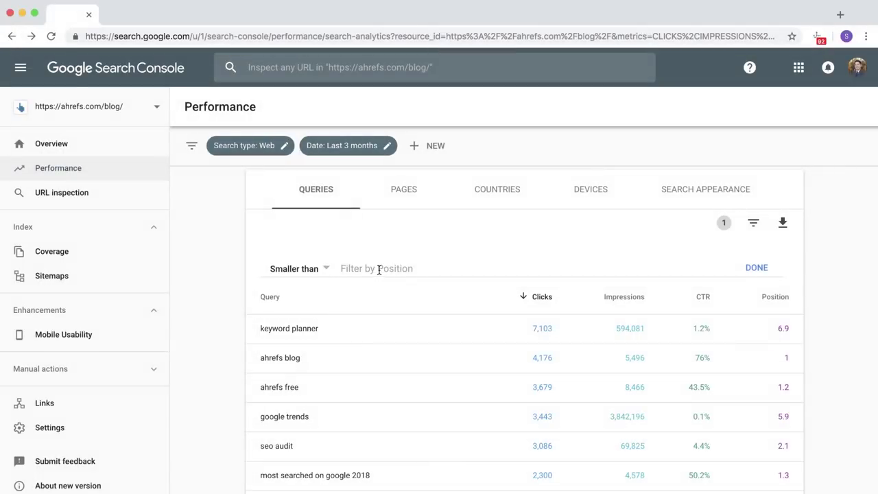
click(381, 267)
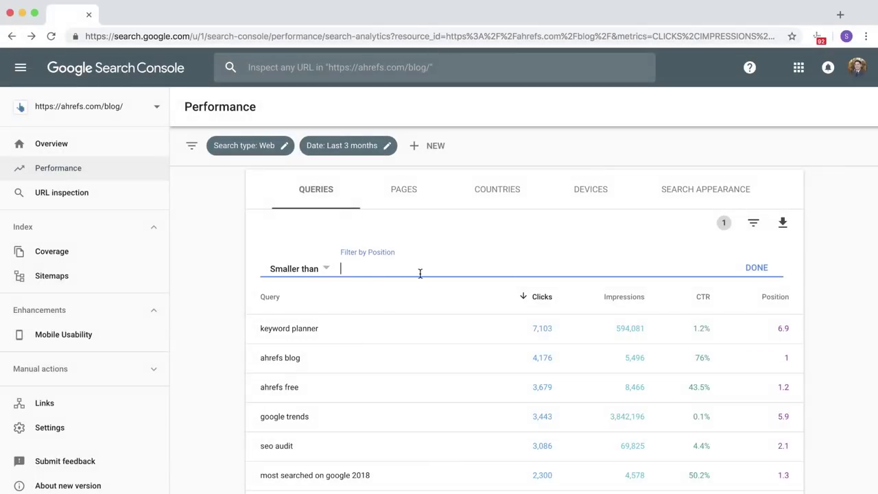
text(6)
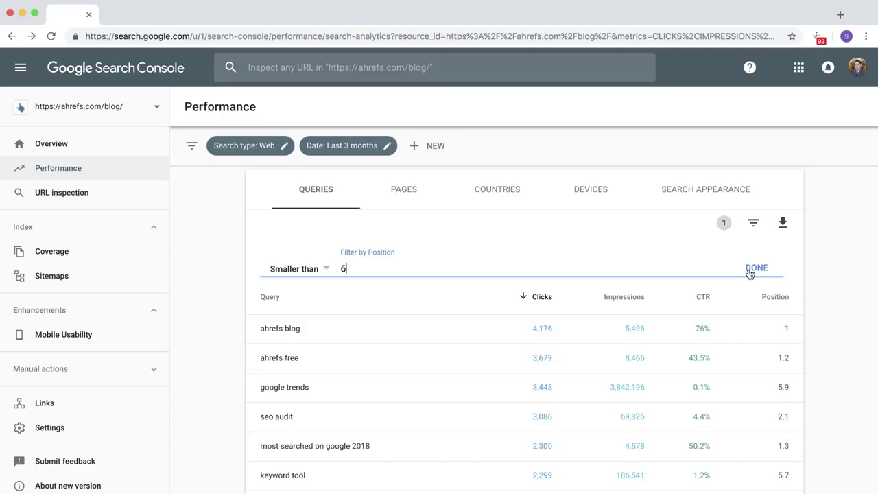
click(756, 268)
scroll(762, 374, down, 1)
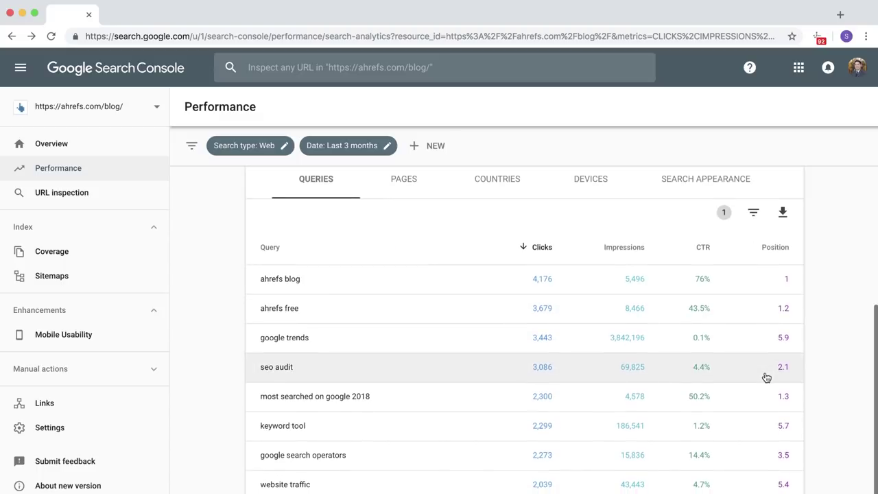
Step: Sort the top-five queries by CTR ascending and scroll through the lowest-CTR ones
click(705, 251)
click(705, 251)
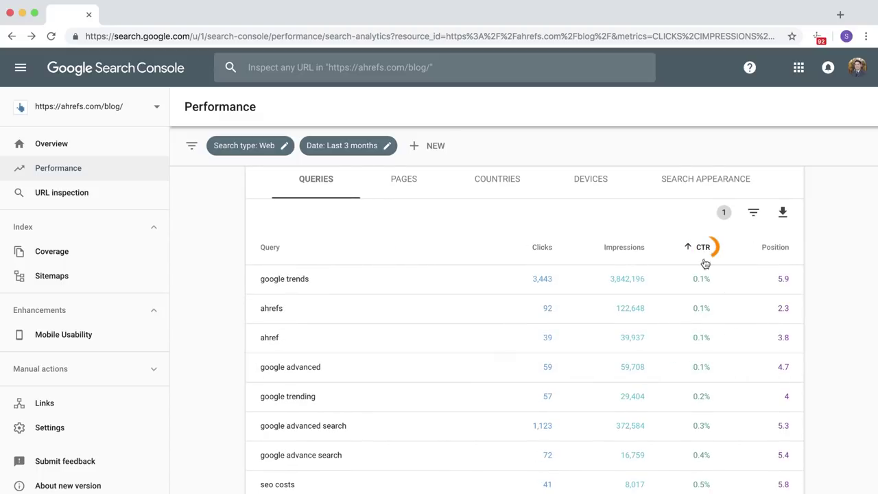
scroll(756, 374, down, 3)
scroll(756, 374, down, 5)
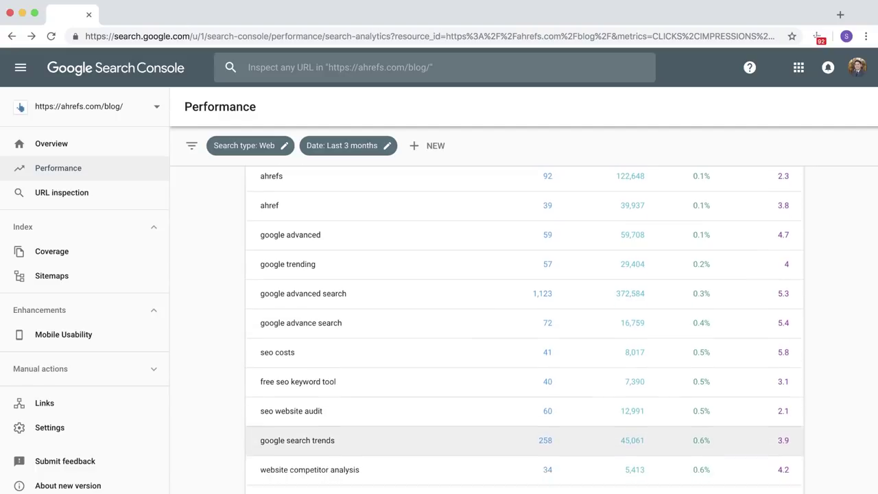
scroll(524, 404, down, 3)
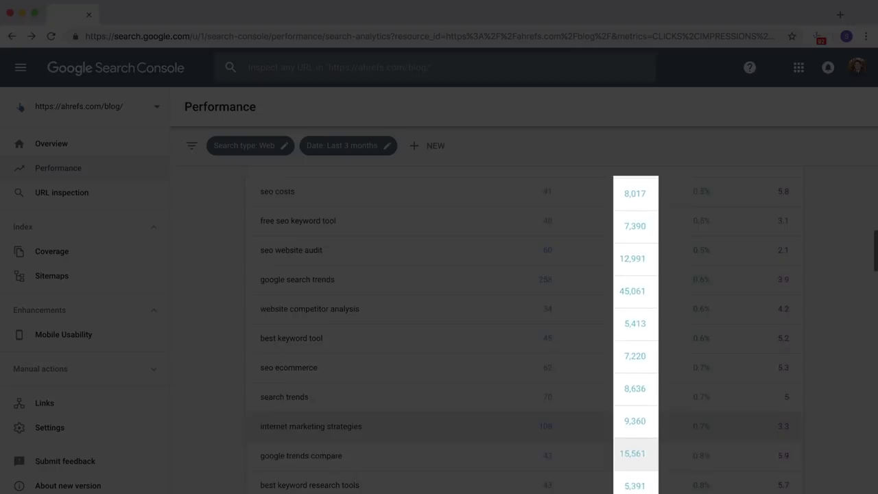
scroll(525, 404, down, 4)
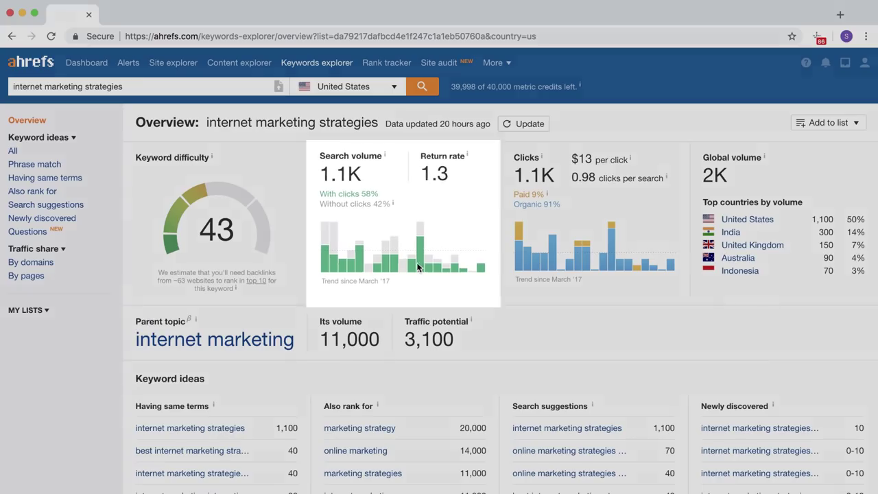
Step: View the 'internet marketing strategies' overview: 1.1K clicks, $13 per click, 91% organic
mouse_move(466, 273)
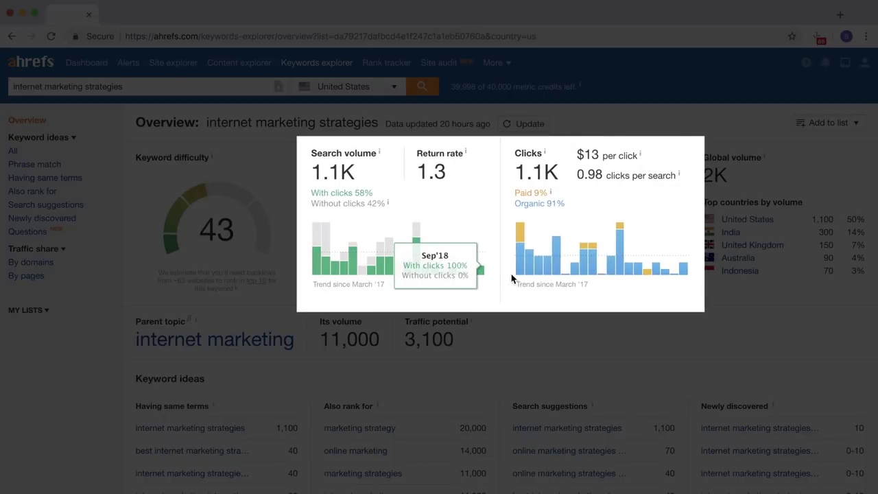